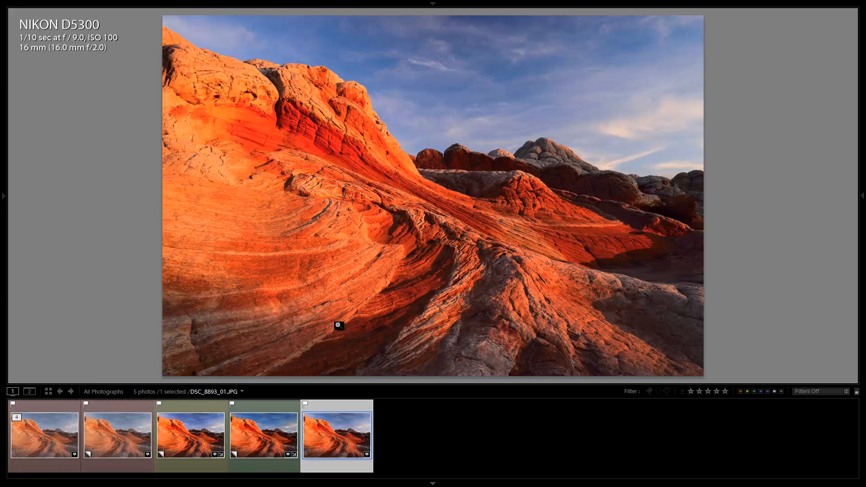
Open the original raw photo DSC_8893.NEF in the Develop module and look through its adjustment settings.
left_click(48, 433)
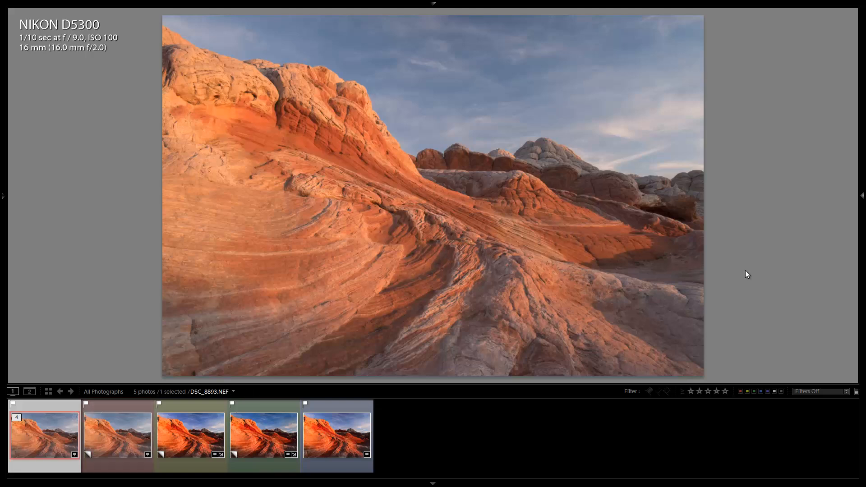
key("d")
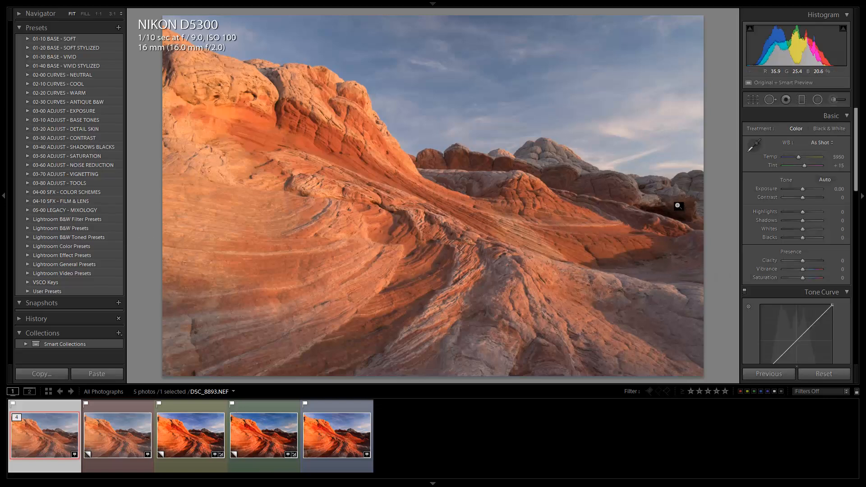
scroll(819, 229, "down", 1)
scroll(820, 228, "down", 12)
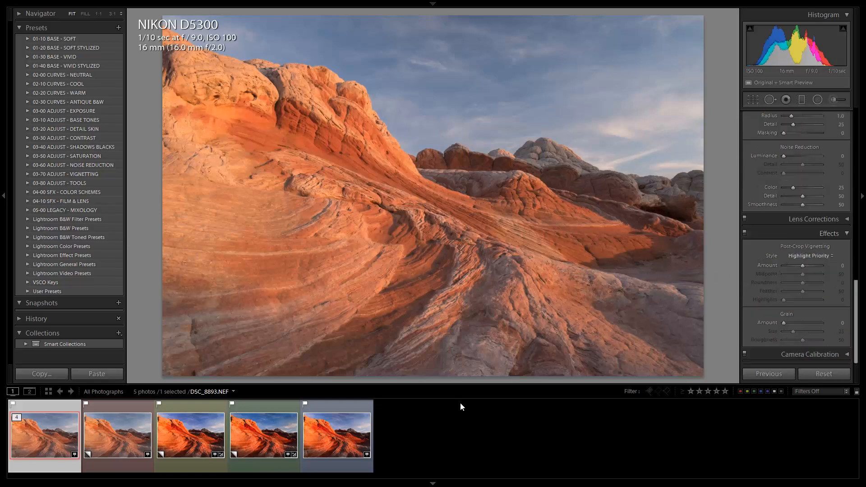
Compare the colours and contrast of the unedited raw DSC_8893.NEF with the reference image DSC_8893_01.JPG.
left_click(333, 426)
scroll(816, 295, "up", 12)
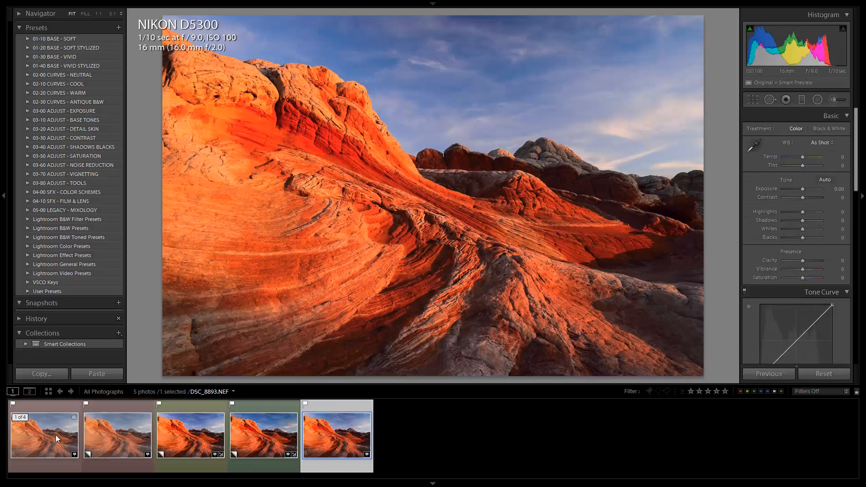
mouse_move(56, 435)
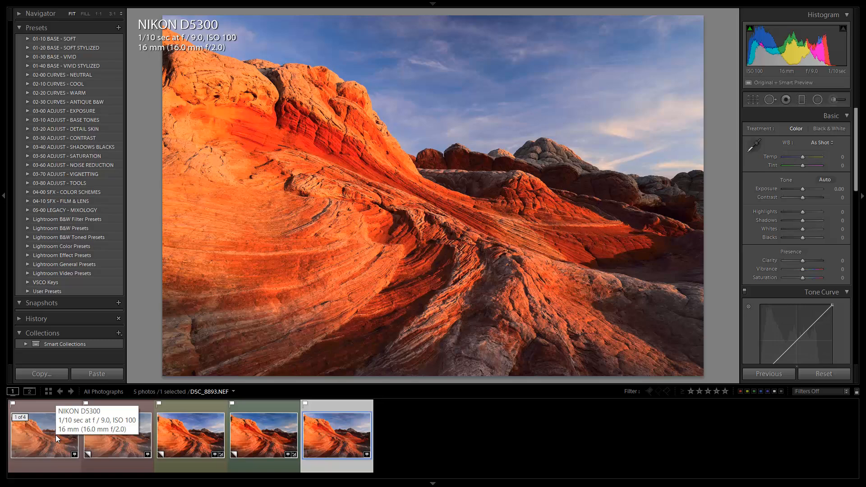
left_click(55, 435)
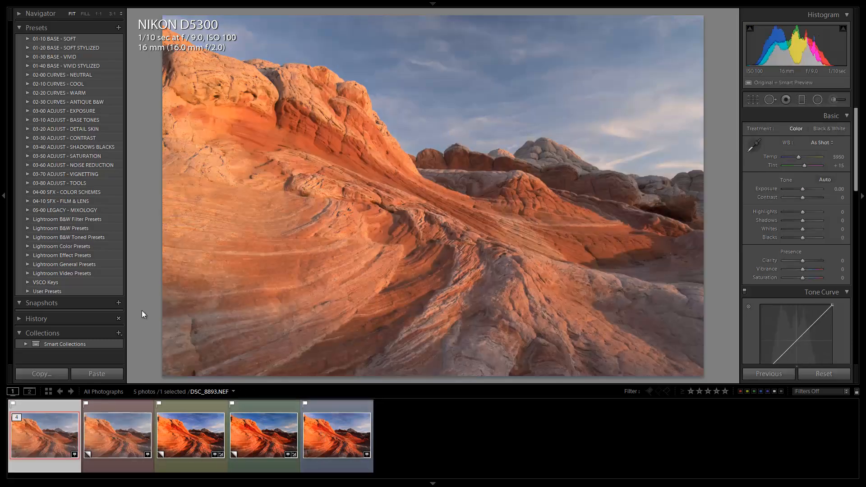
left_click(334, 430)
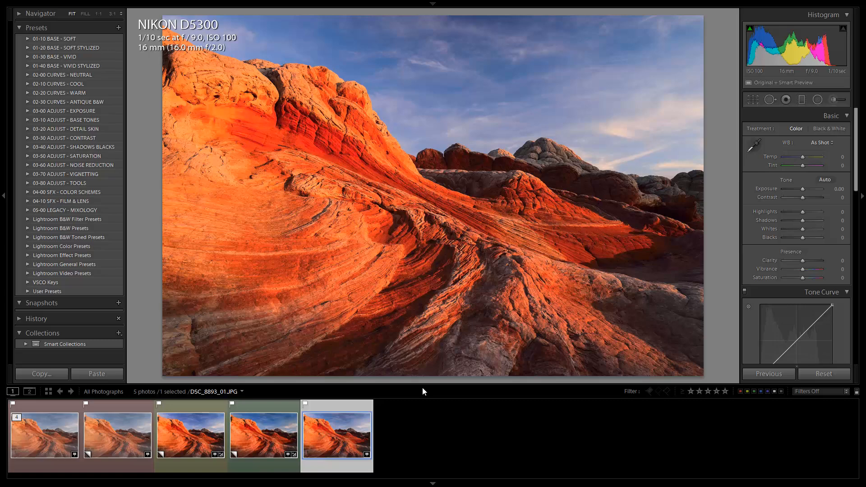
left_click(34, 442)
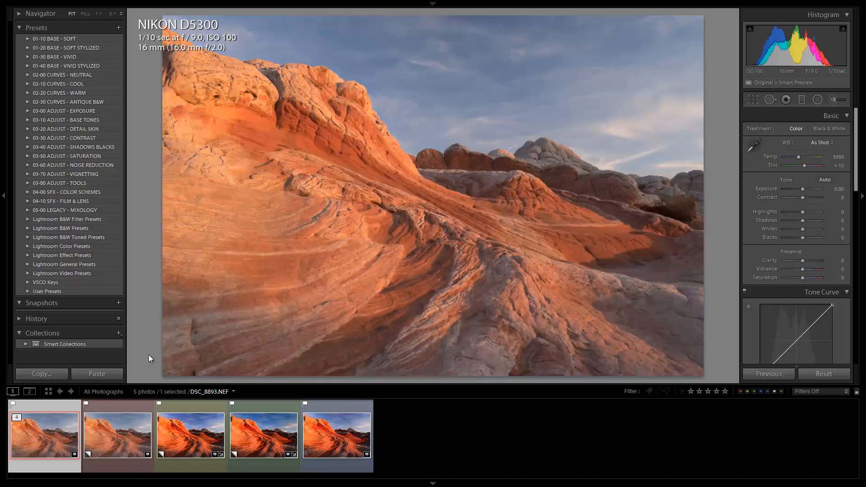
left_click(337, 437)
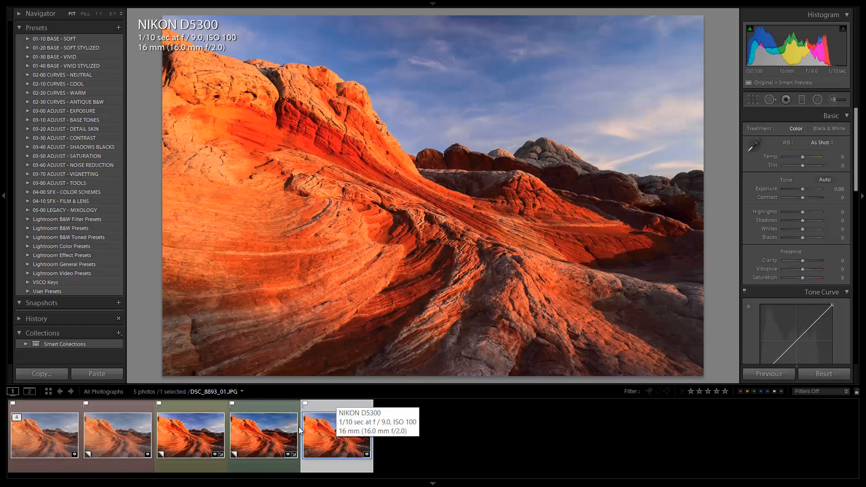
left_click(35, 437)
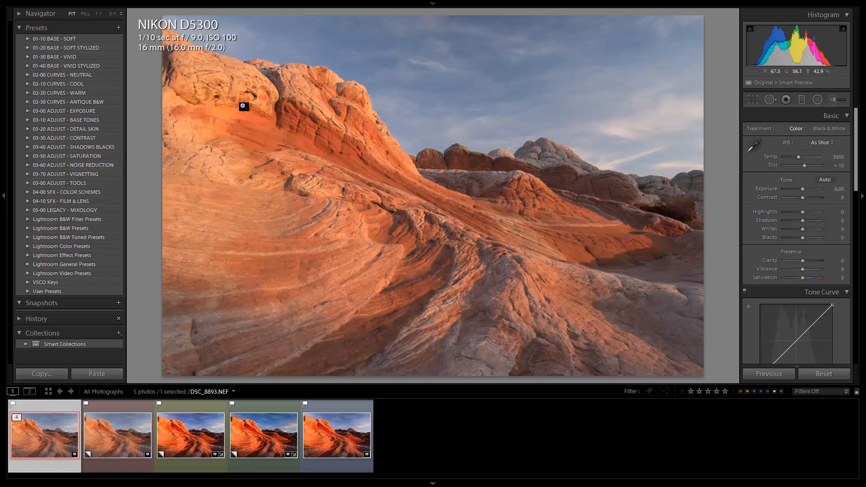
left_click(327, 449)
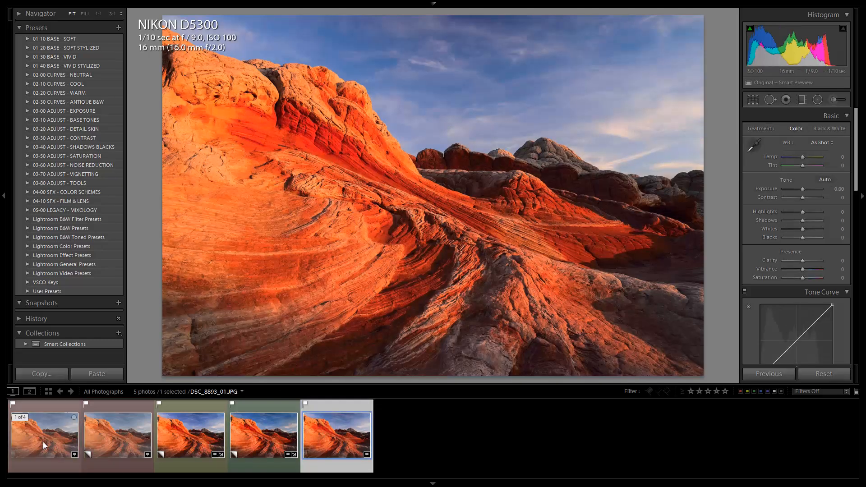
left_click(26, 440)
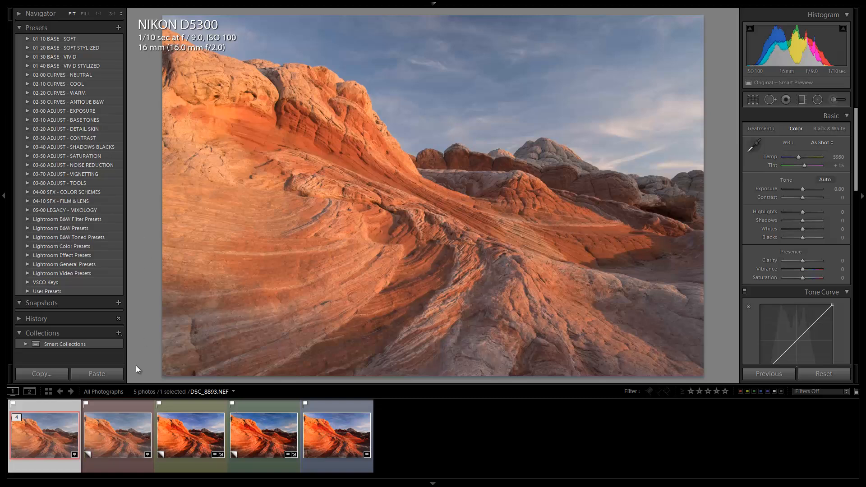
Apply the 31a. Light Crush - Color preset from 01-30 BASE - VIVID to the unedited virtual copy, after trying 33a. HDR Medium - Color.
left_click(121, 428)
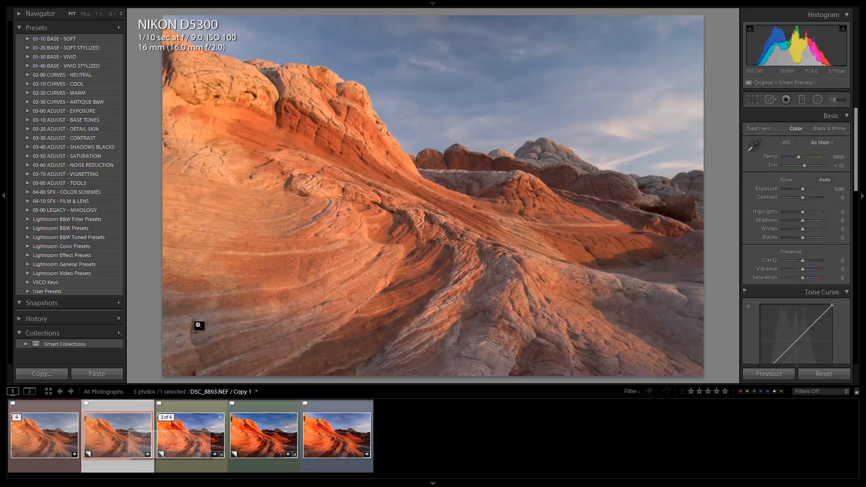
left_click(27, 57)
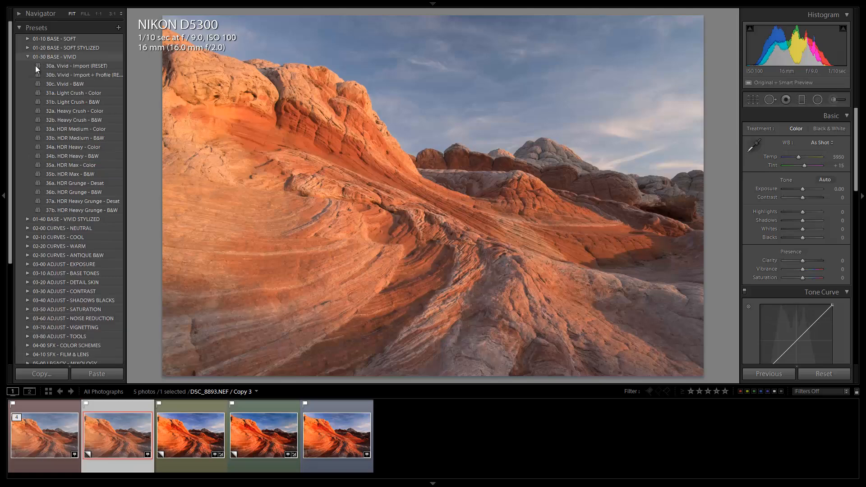
left_click(71, 94)
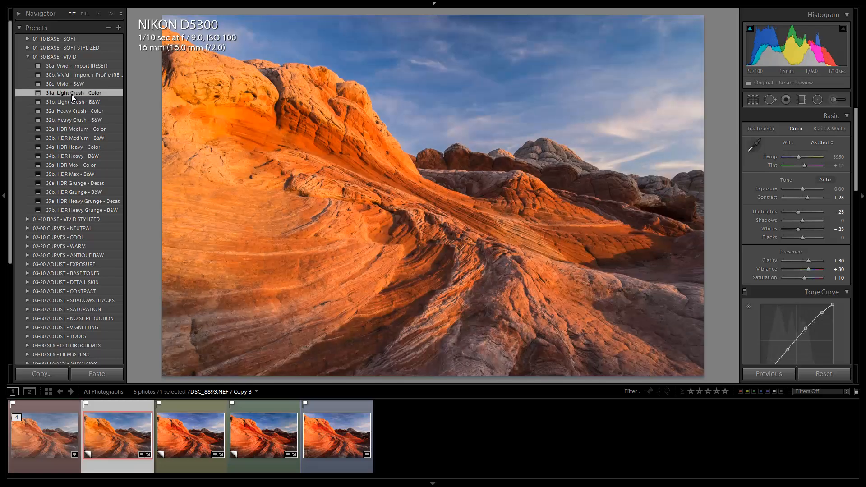
left_click(71, 129)
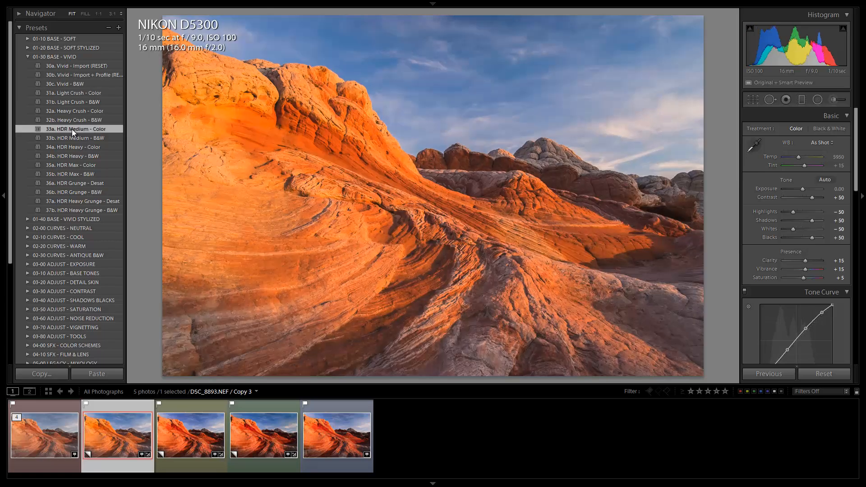
left_click(72, 93)
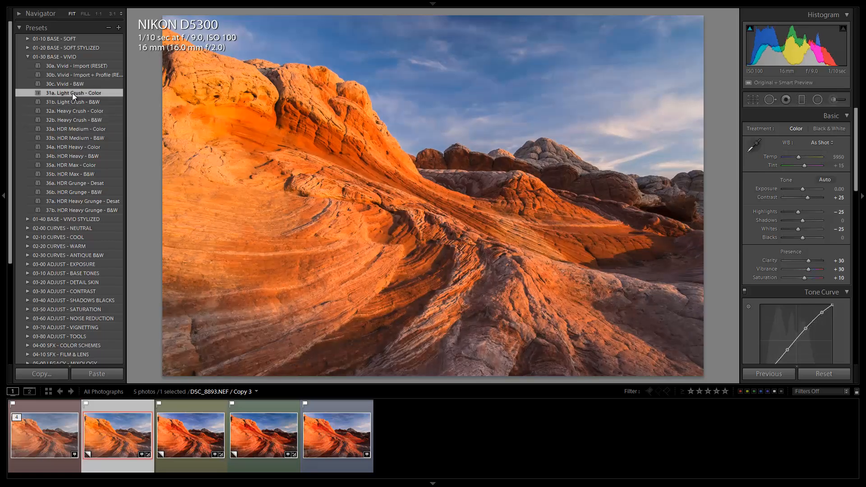
Compare the Light Crush version of the virtual copy with DSC_8893_01.JPG.
left_click(329, 435)
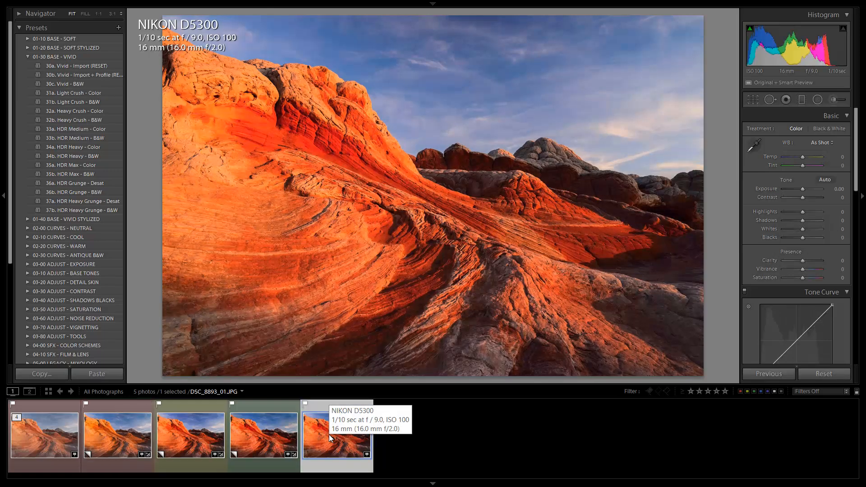
left_click(115, 429)
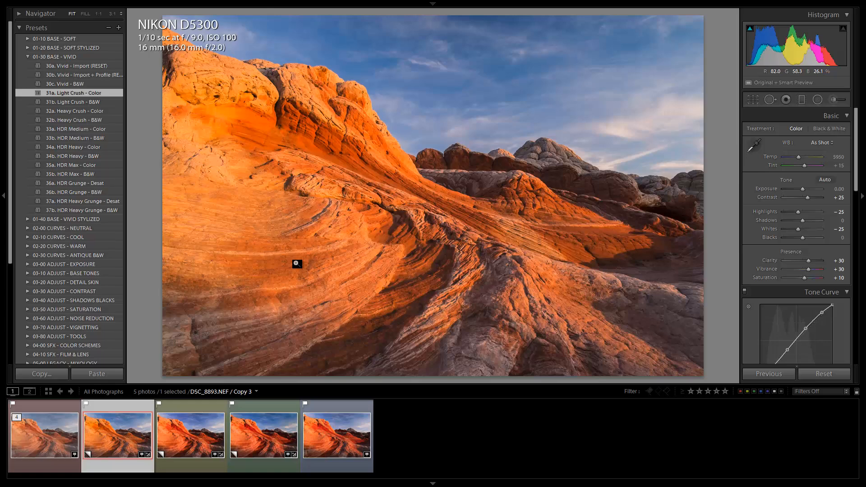
left_click(326, 440)
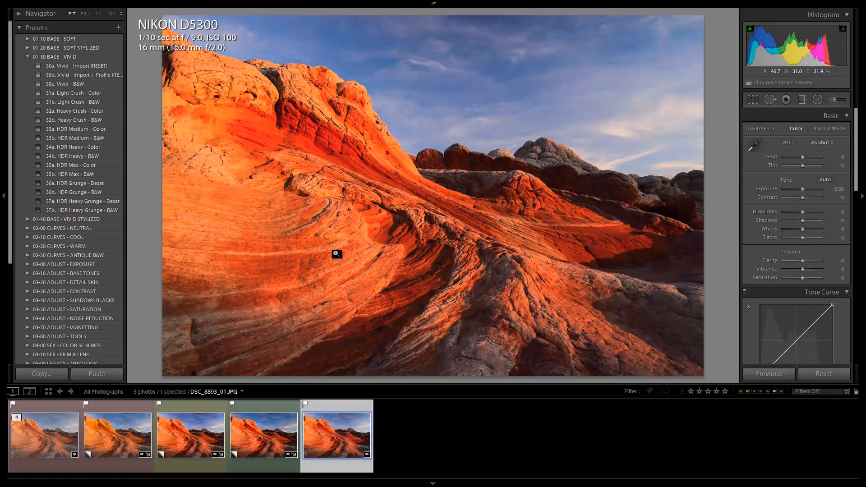
left_click(112, 437)
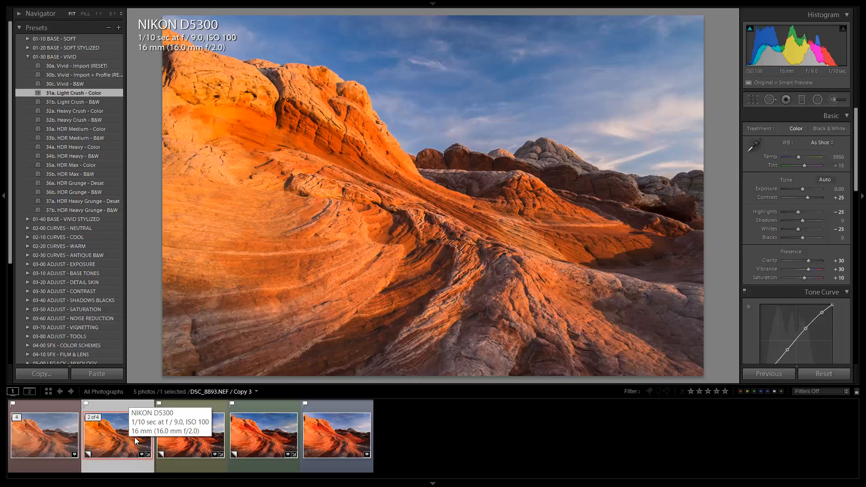
Set the Camera Calibration profile of the Light Crush virtual copy to Camera Vivid.
scroll(808, 281, "down", 5)
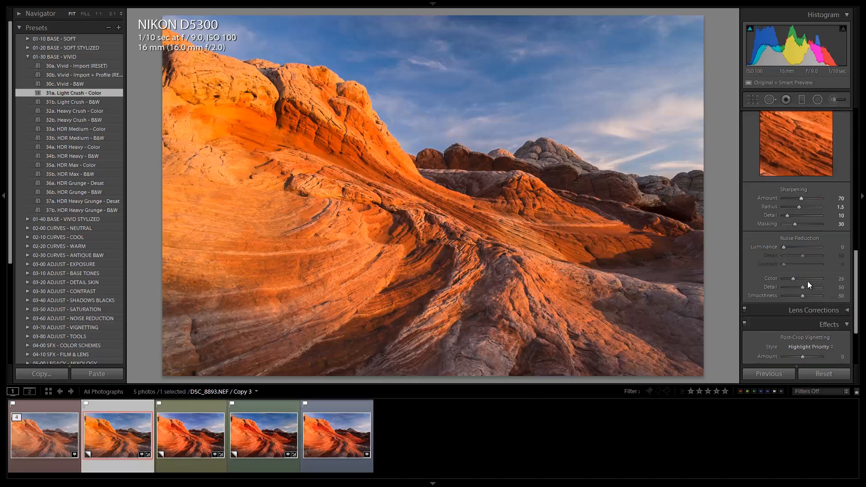
scroll(807, 281, "up", 5)
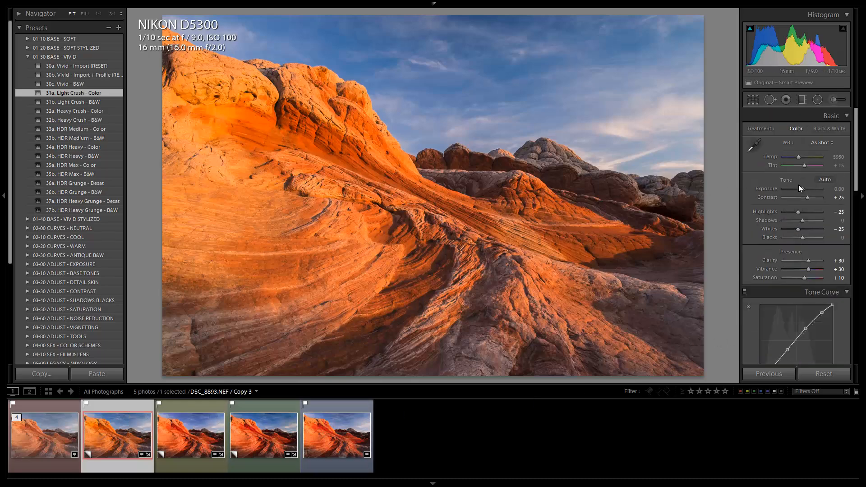
scroll(800, 185, "down", 6)
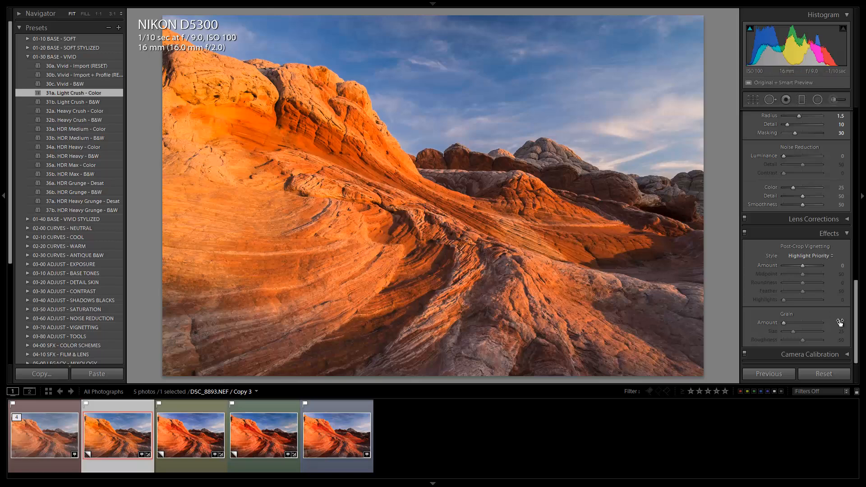
left_click(827, 355)
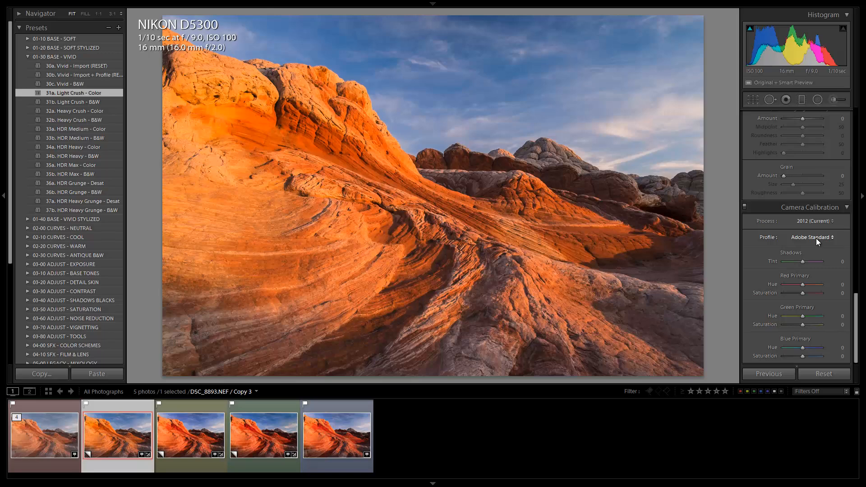
left_click(817, 236)
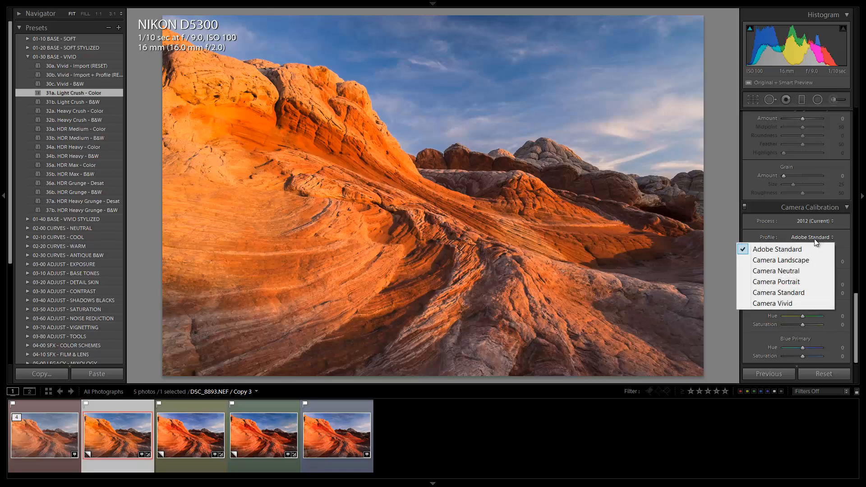
left_click(778, 303)
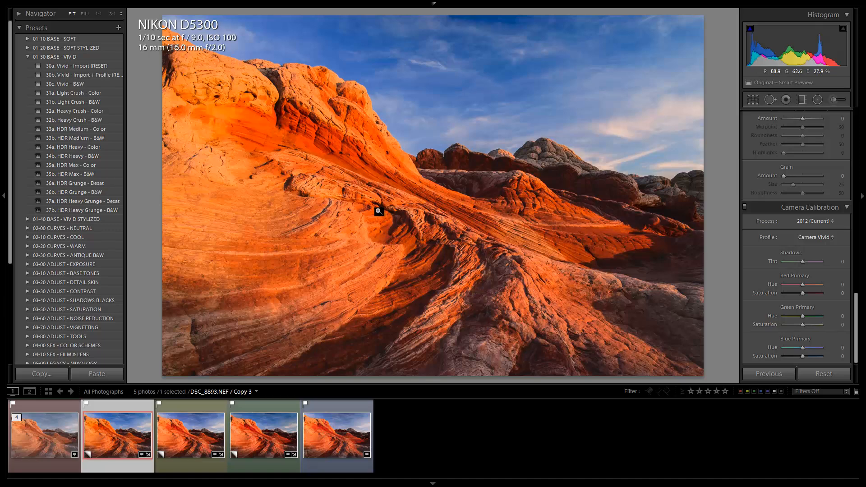
Check the available calibration profiles, keep Camera Vivid, and compare the virtual copy with DSC_8893_01.JPG.
left_click(816, 235)
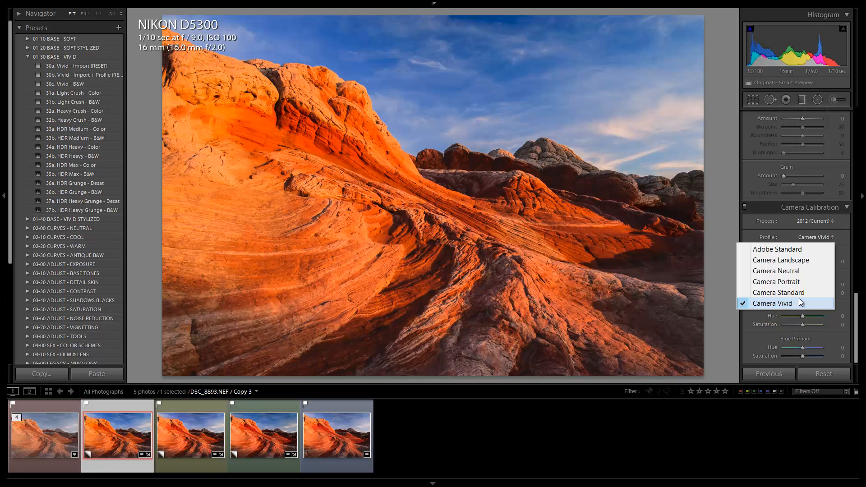
left_click(827, 236)
left_click(342, 424)
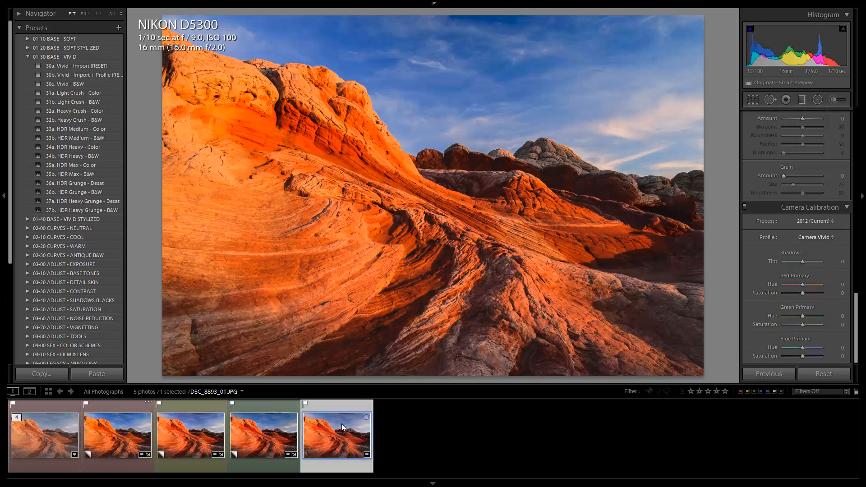
left_click(112, 435)
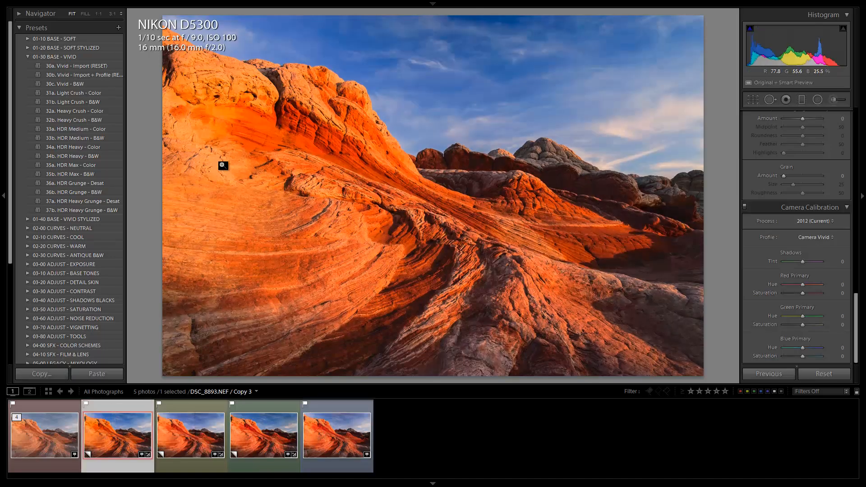
In the HSL Hue adjustments of the Light Crush virtual copy, set Red to -5, Orange to -10 and Yellow to -5.
scroll(785, 305, "up", 5)
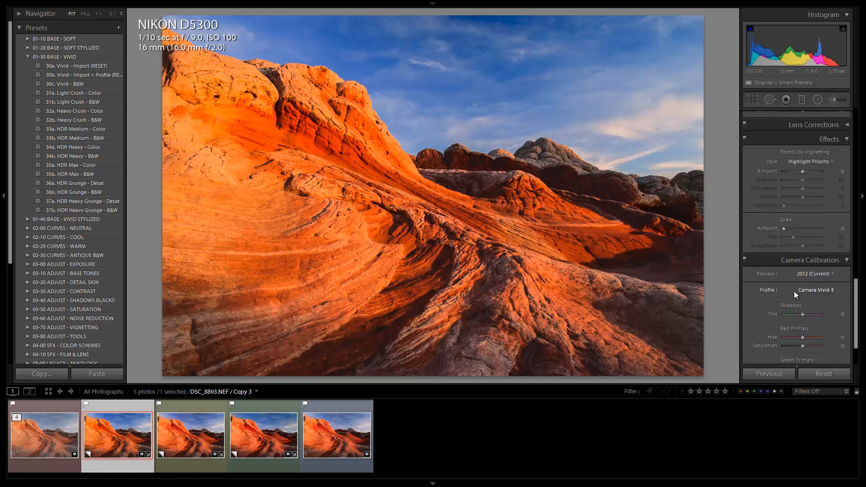
scroll(789, 291, "up", 10)
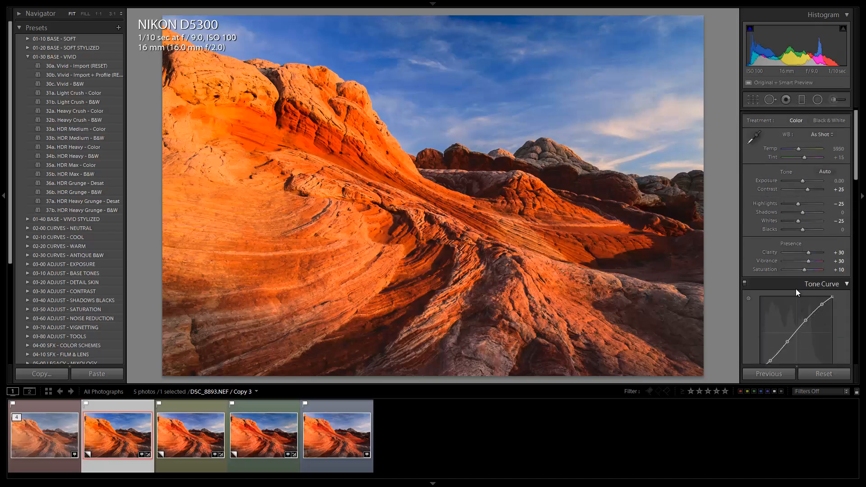
scroll(796, 289, "down", 10)
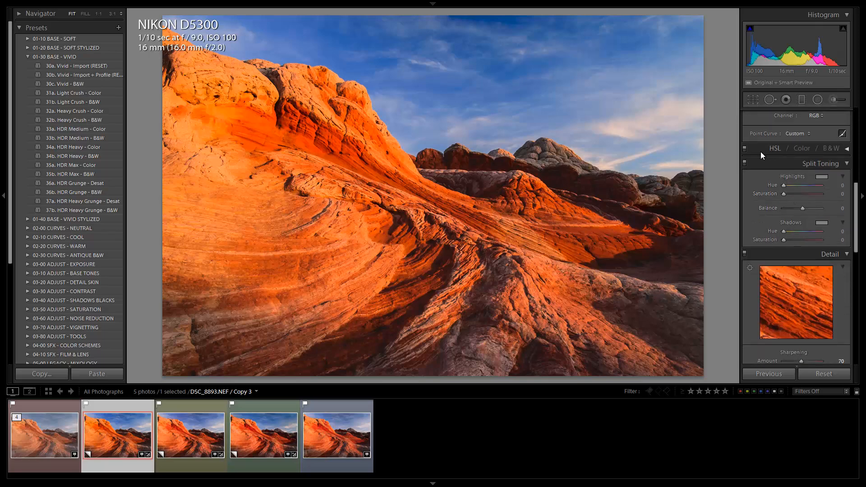
left_click(761, 152)
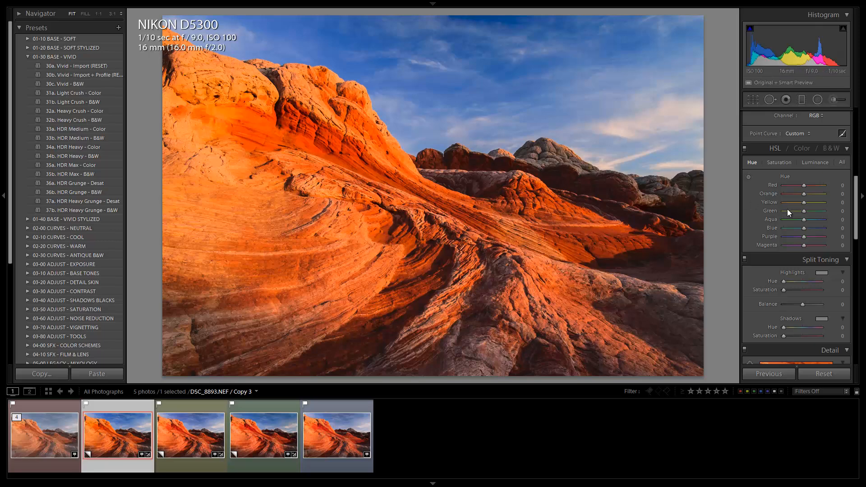
left_click(328, 439)
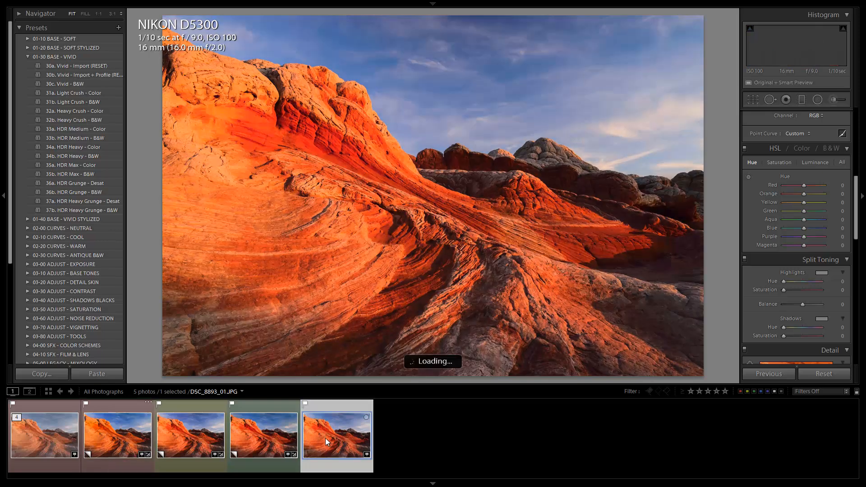
left_click(106, 430)
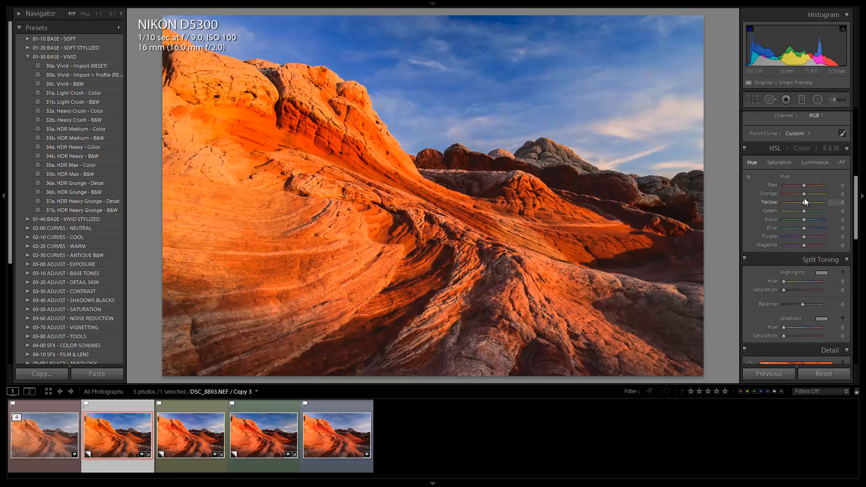
left_click_drag(805, 201, 804, 206)
key("Down")
key("Down")
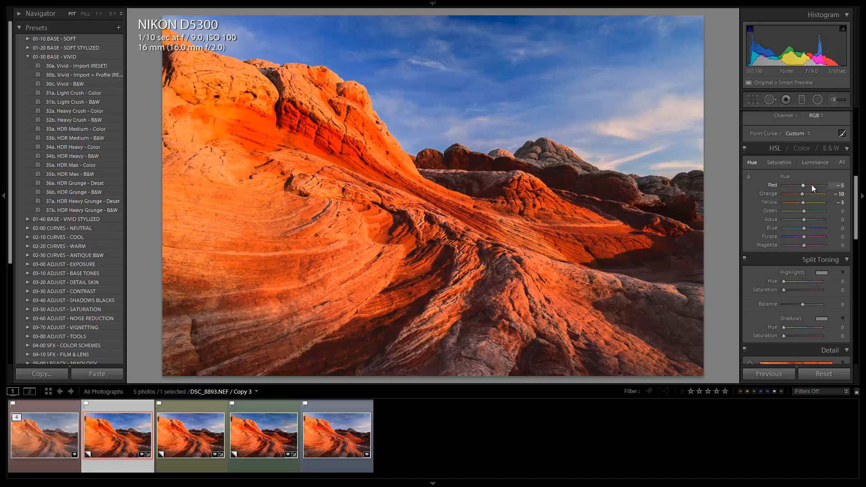
Compare the hue-shifted virtual copy with DSC_8893_01.JPG, paying attention to the rock and sky colours.
left_click(324, 437)
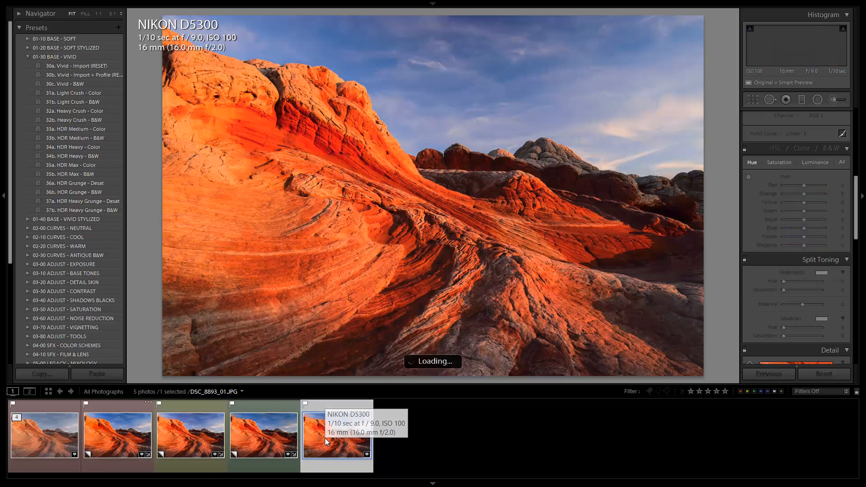
left_click(120, 440)
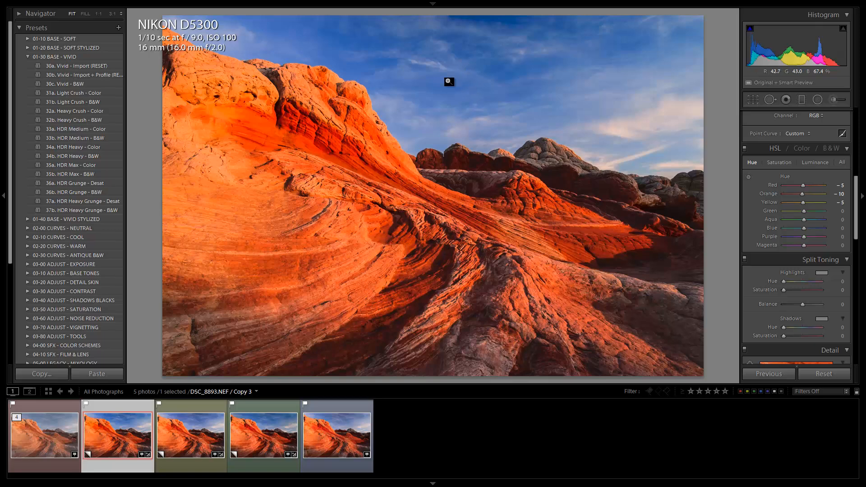
left_click(322, 438)
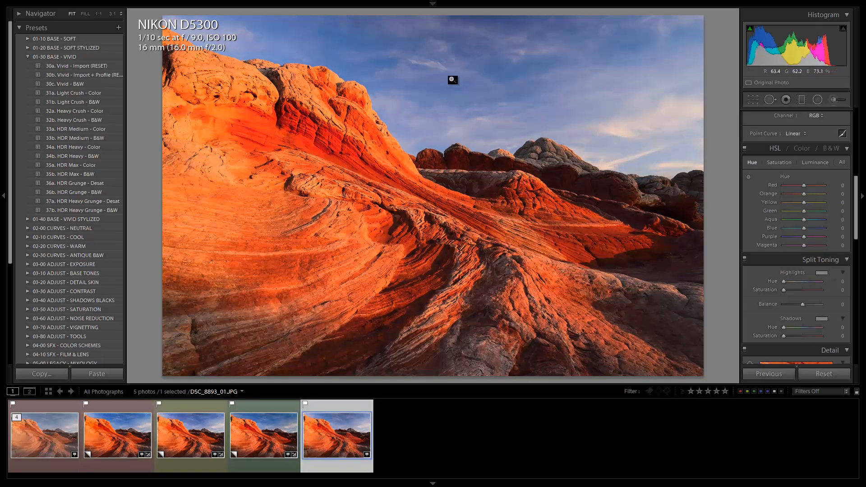
left_click(118, 429)
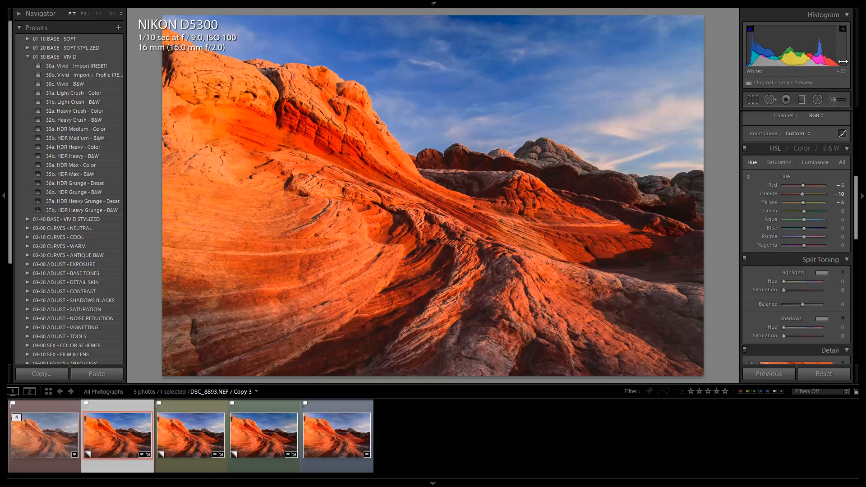
Soft proof the virtual copy with the destination gamut warning shown and the proof profile set to sRGB.
key("s")
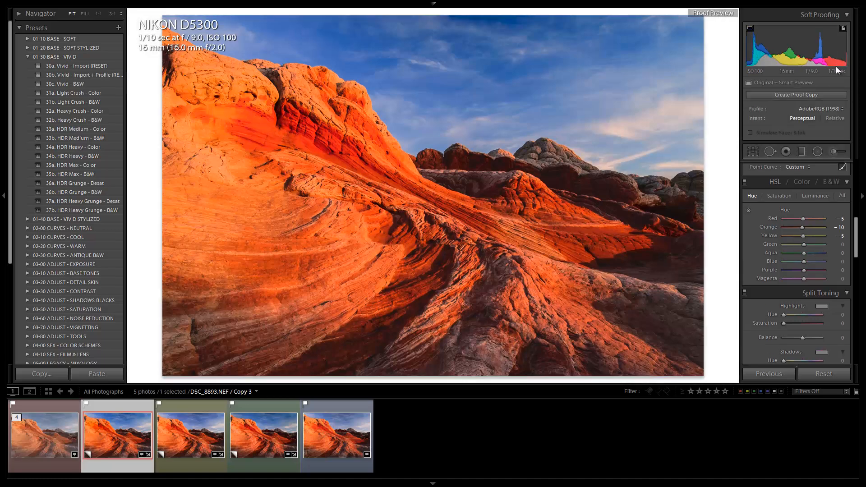
left_click(843, 29)
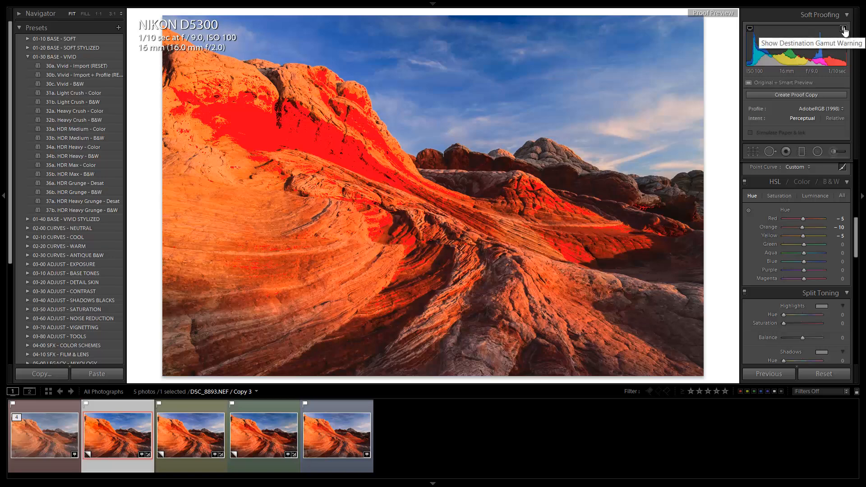
left_click(819, 108)
left_click(792, 119)
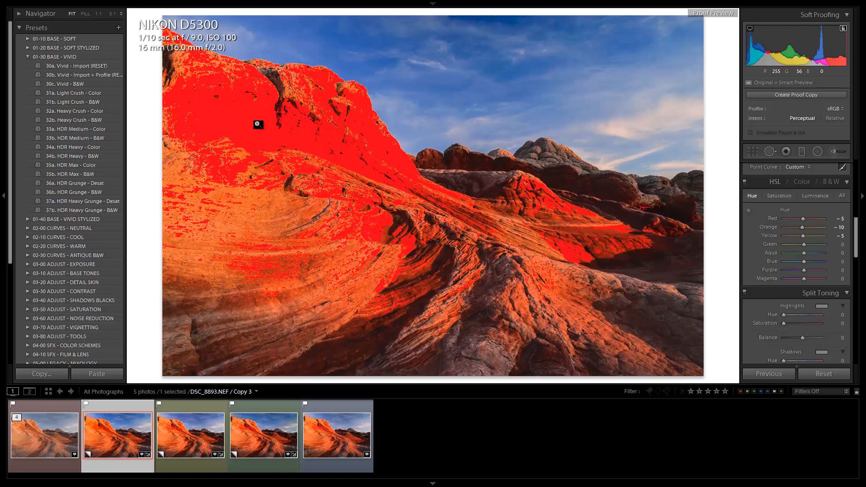
Compare the virtual copy with and without the sRGB soft proof and its gamut warning, and leave soft proofing off.
key("shift+s")
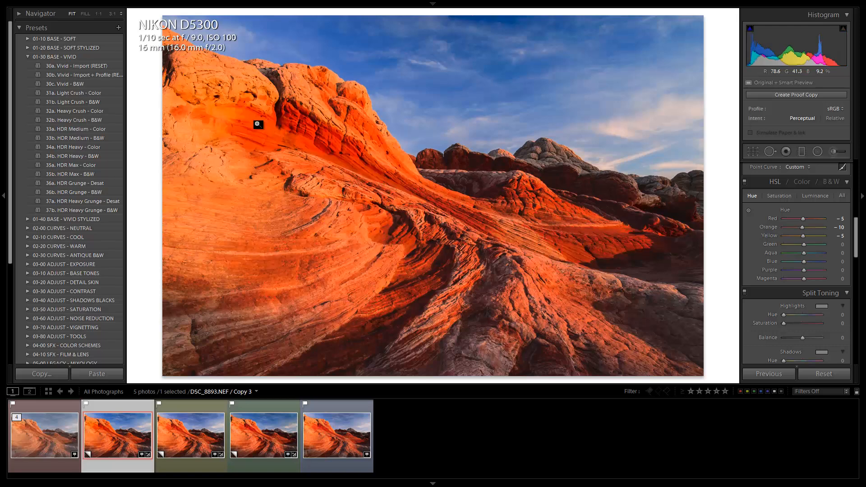
key("s")
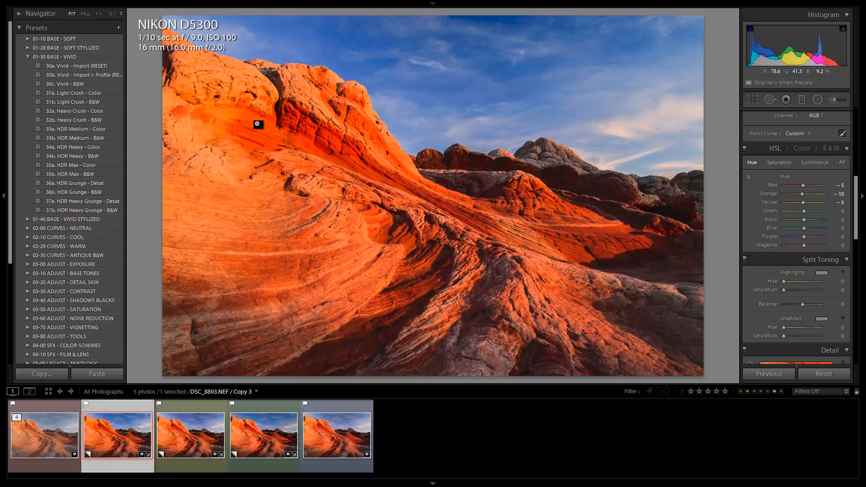
key("shift+s")
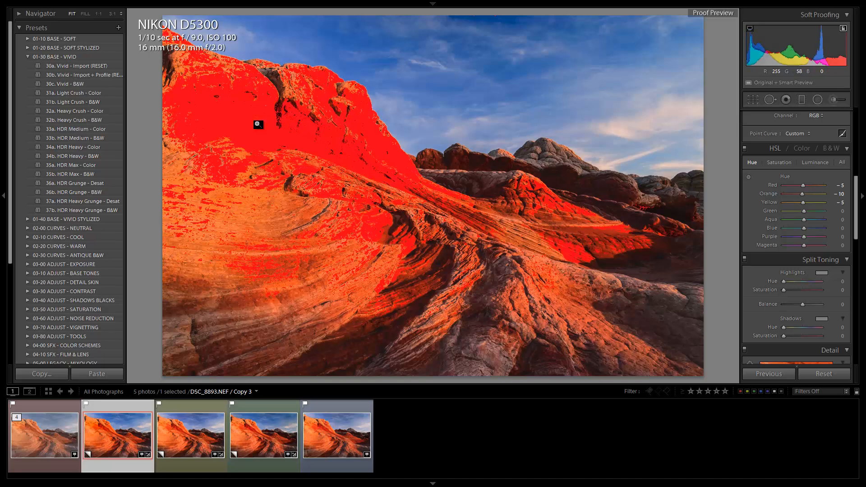
key("s")
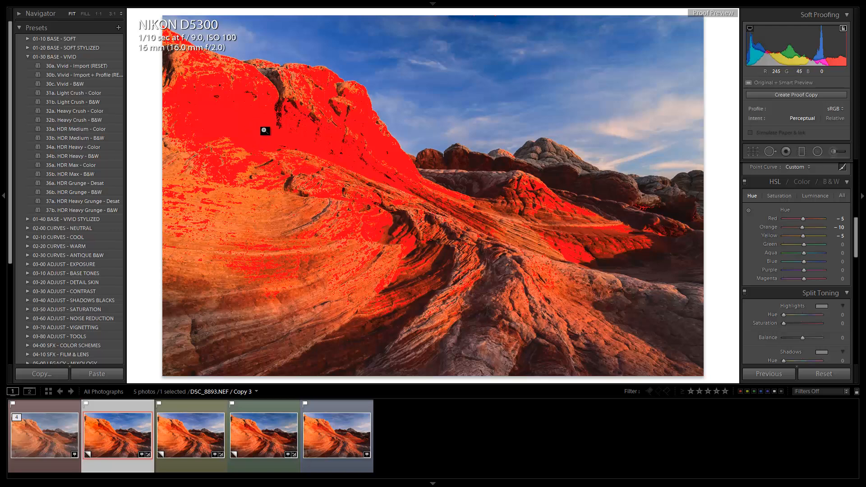
key("shift+s")
key("s")
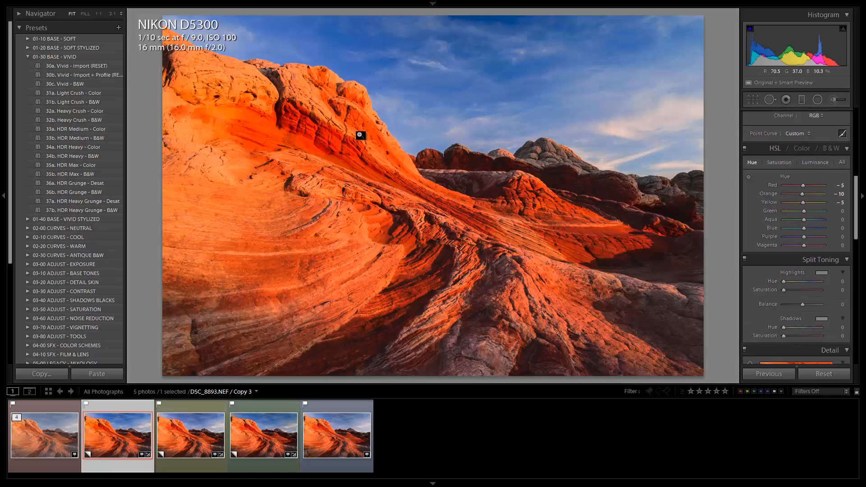
Set both Vibrance and Saturation of the virtual copy to 0 in the Basic adjustments.
scroll(790, 190, "up", 4)
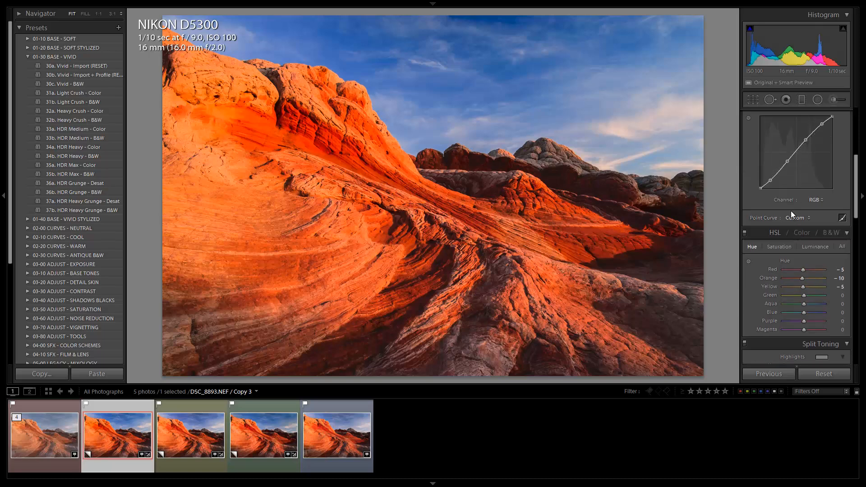
scroll(801, 257, "up", 9)
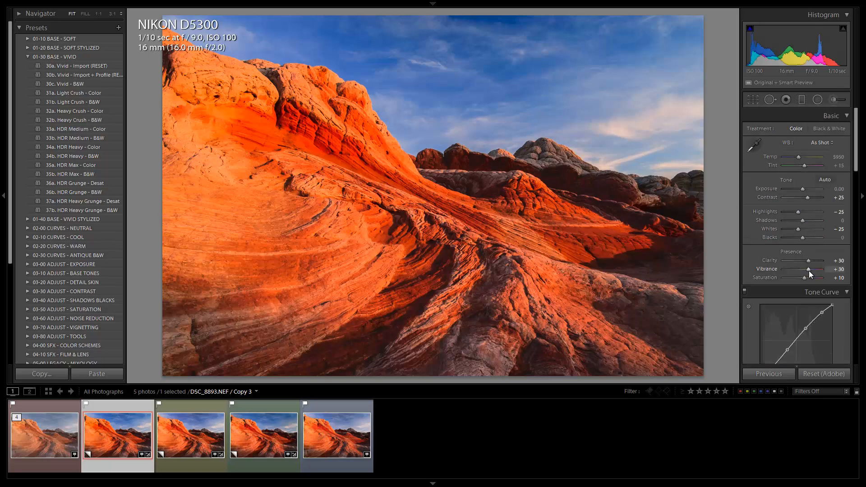
scroll(810, 274, "down", 4)
scroll(808, 270, "down", 2)
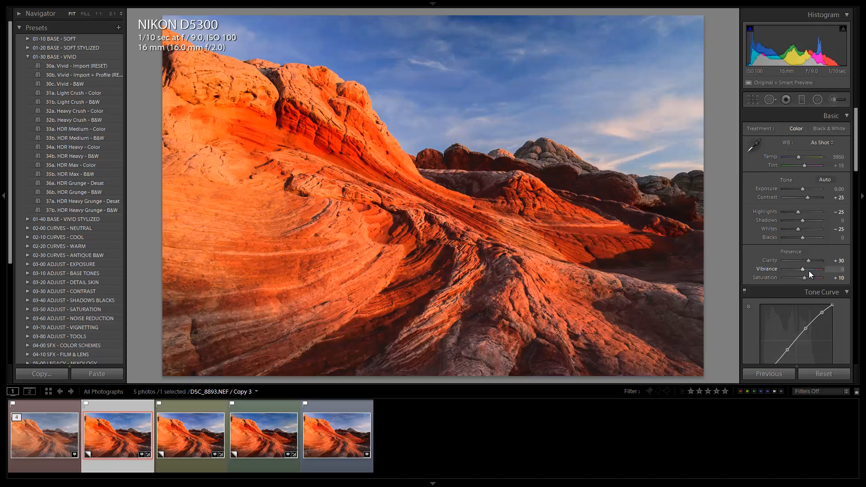
scroll(808, 277, "down", 2)
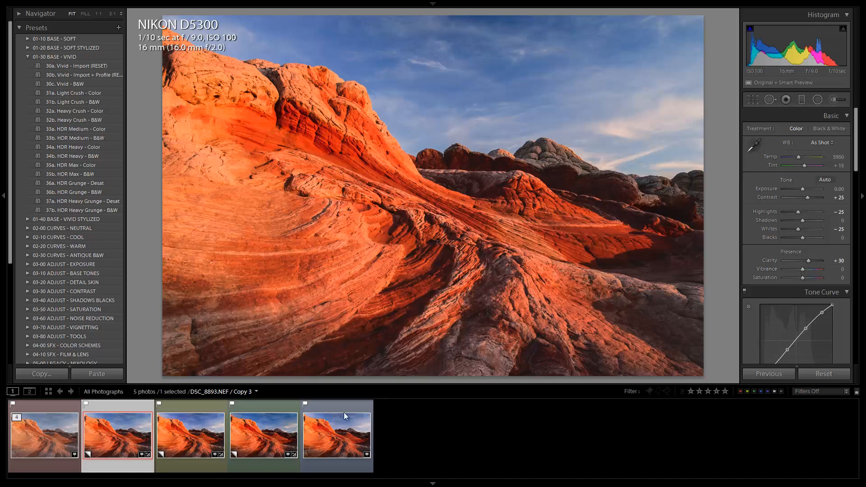
Compare the desaturated virtual copy with DSC_8893_01.JPG, and set its Vibrance to +10.
left_click(336, 428)
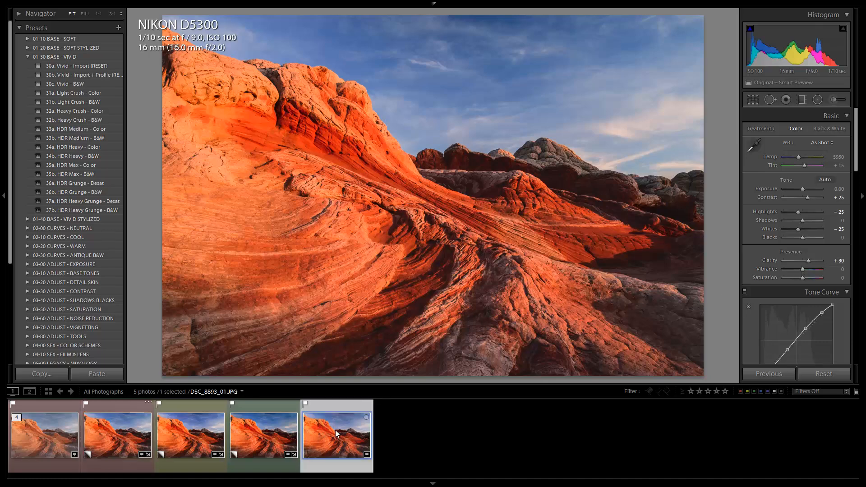
left_click(110, 437)
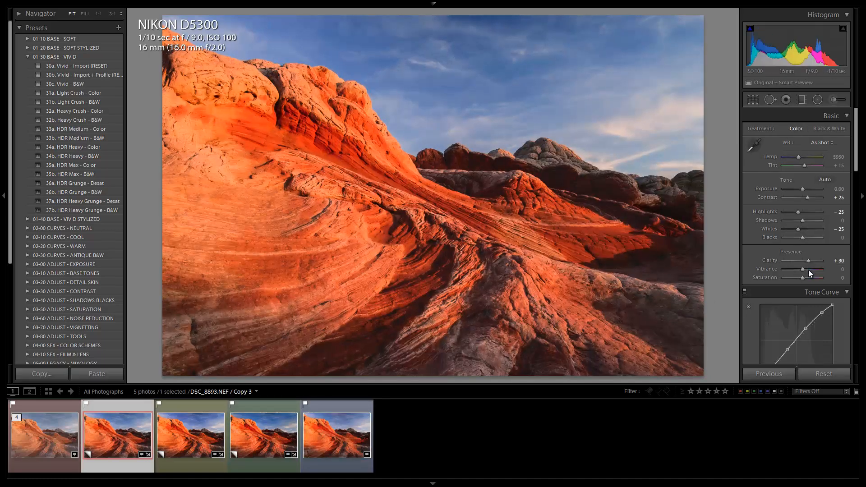
scroll(810, 269, "up", 2)
scroll(839, 250, "down", 10)
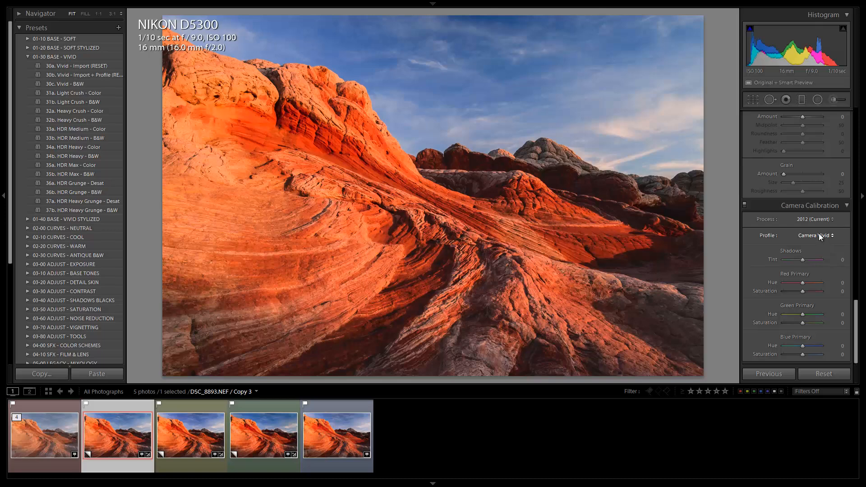
scroll(812, 289, "up", 10)
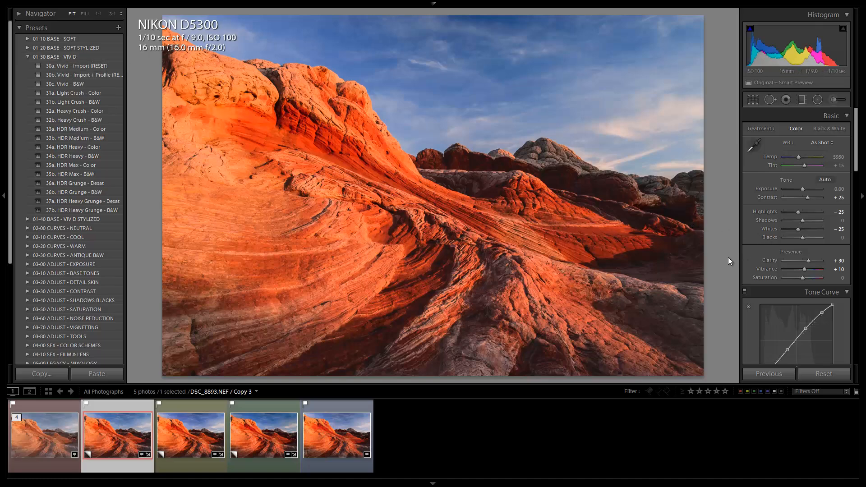
Compare the finished Light Crush virtual copy with DSC_8893_01.JPG and the other two edited virtual copies.
left_click(331, 444)
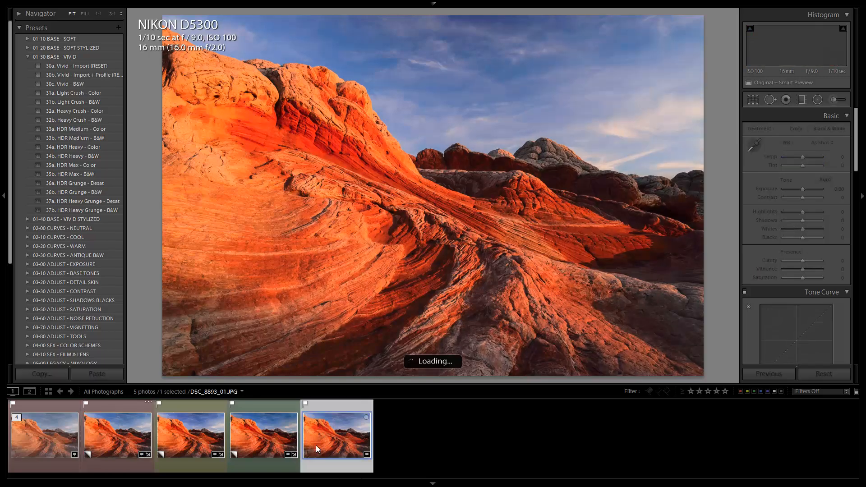
left_click(187, 440)
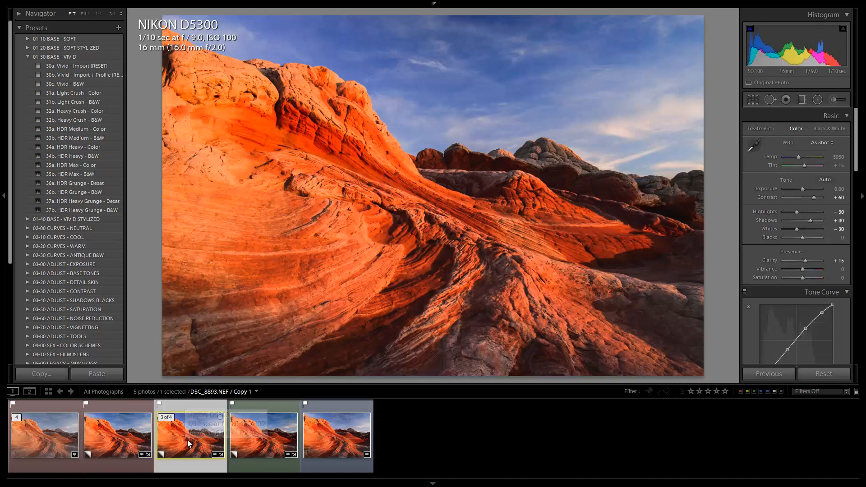
left_click(117, 435)
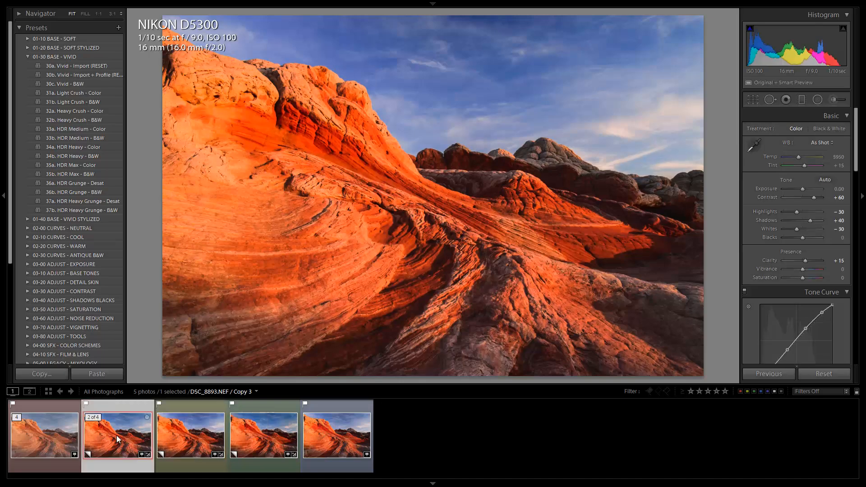
left_click(188, 445)
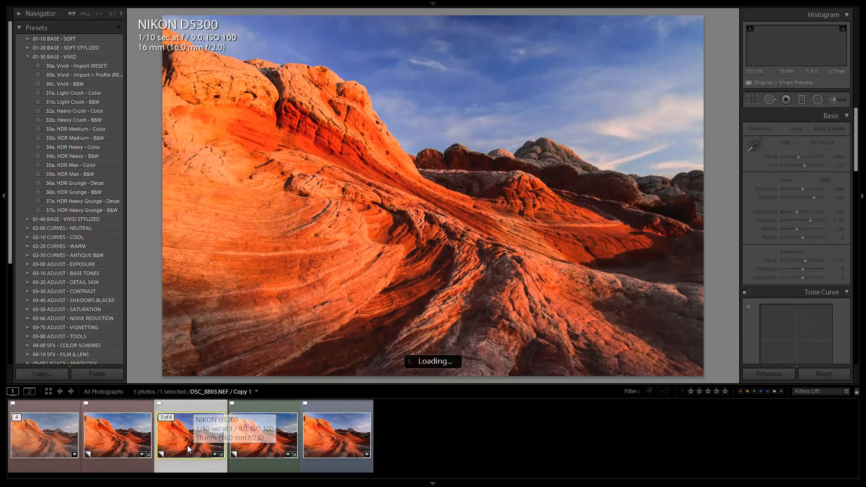
left_click(263, 451)
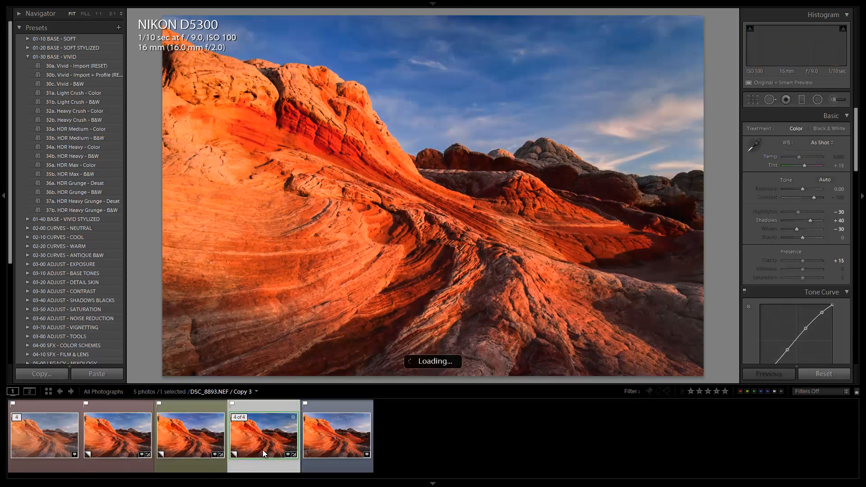
left_click(194, 445)
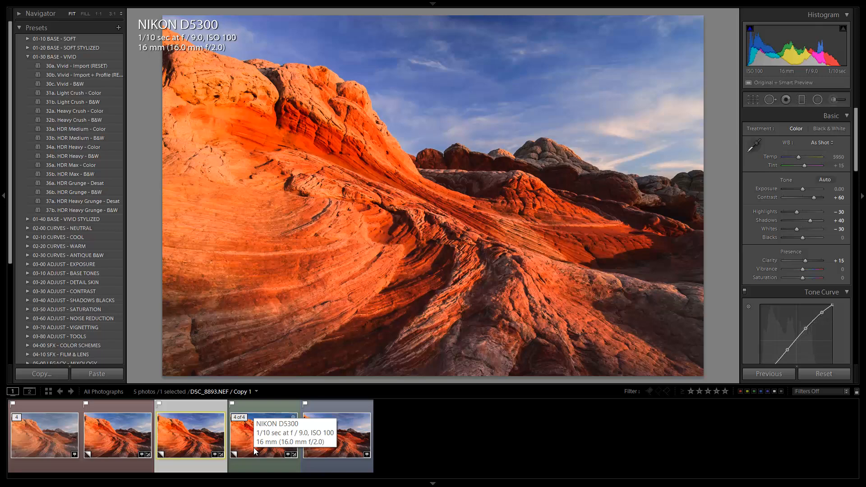
left_click(346, 443)
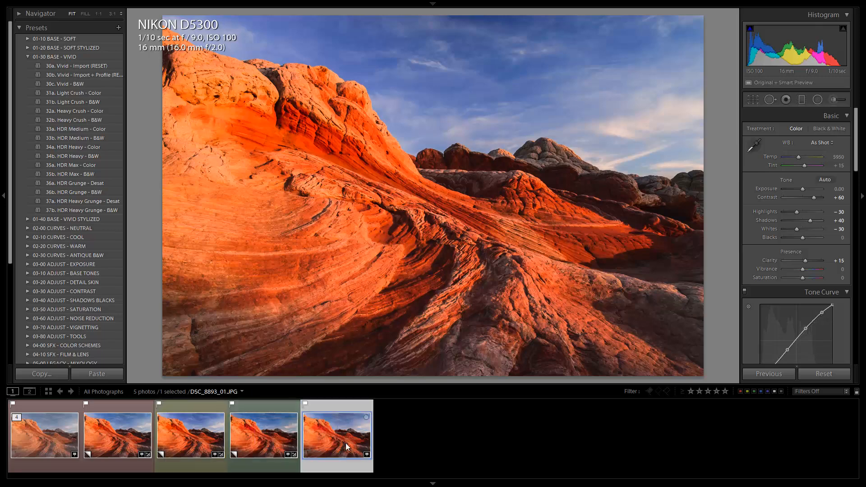
left_click(246, 449)
left_click(174, 442)
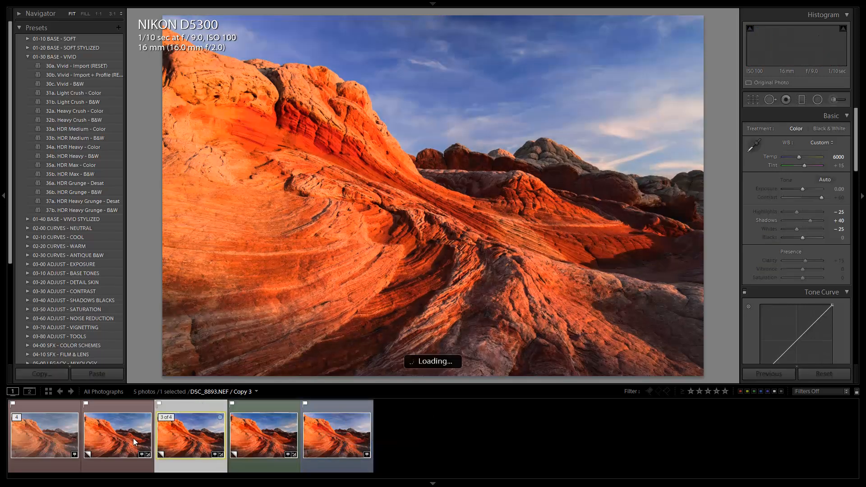
left_click(116, 436)
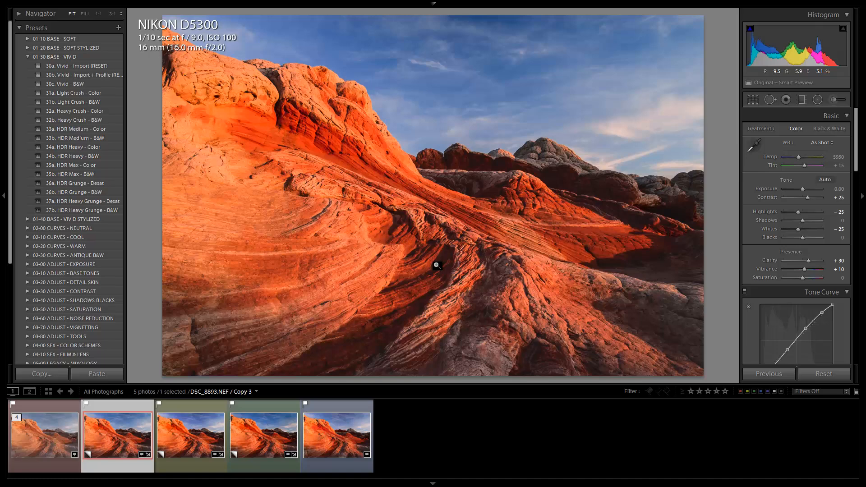
left_click(349, 437)
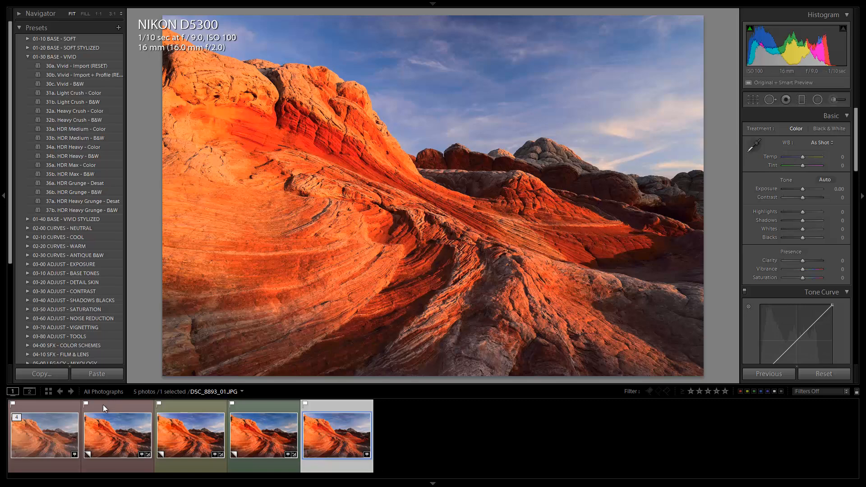
left_click(115, 437)
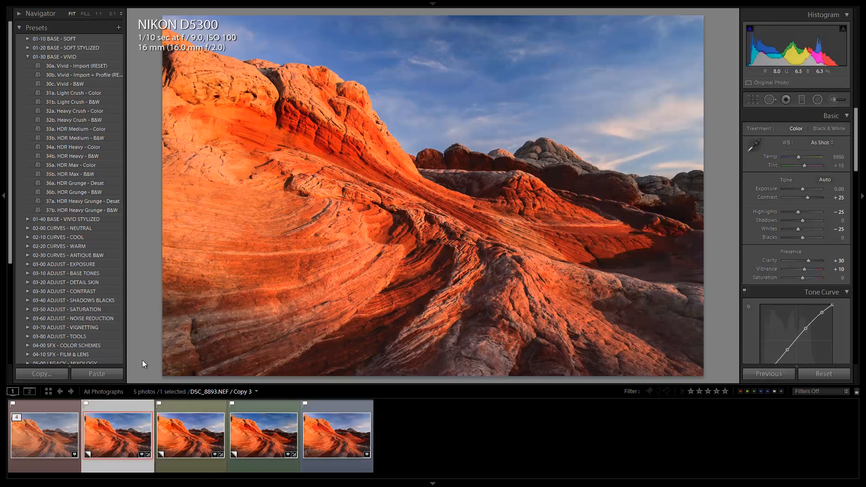